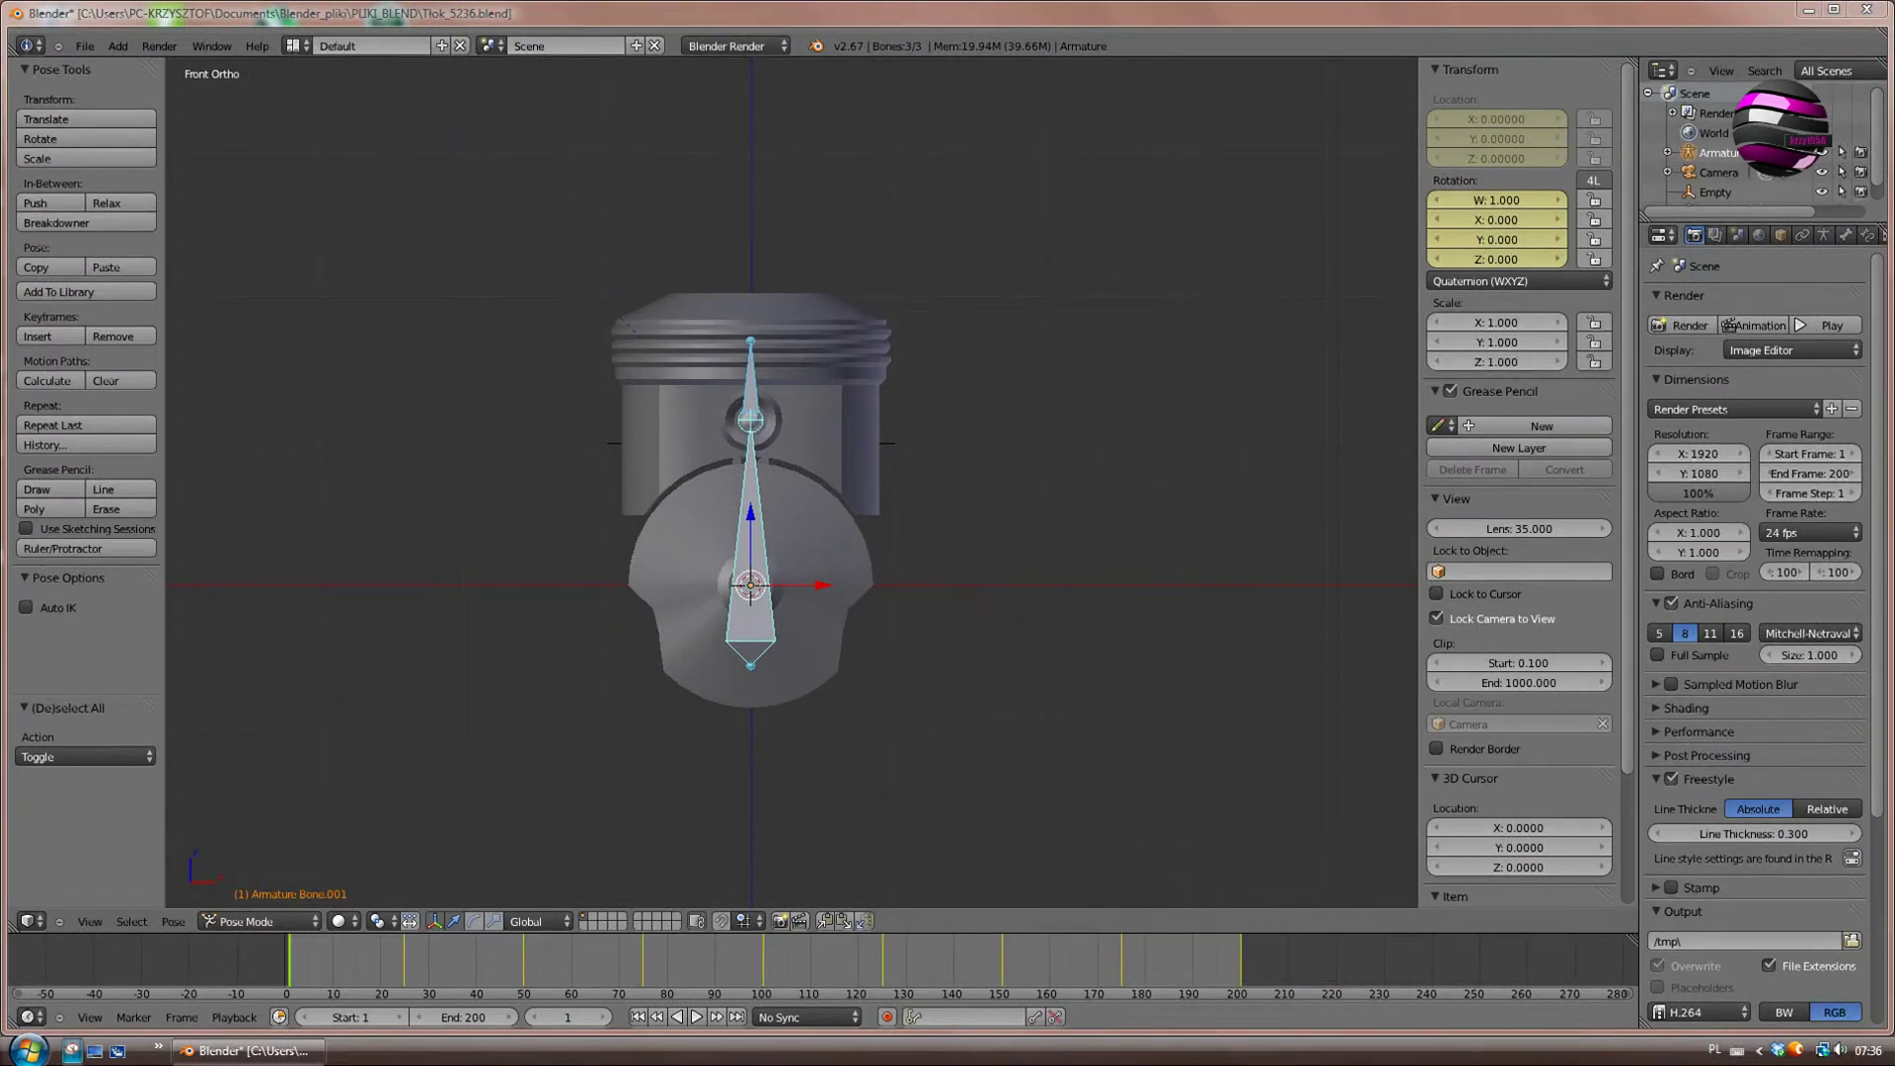
Step: Play the piston and connecting-rod rig's timeline animation with Alt+A
key("alt+a")
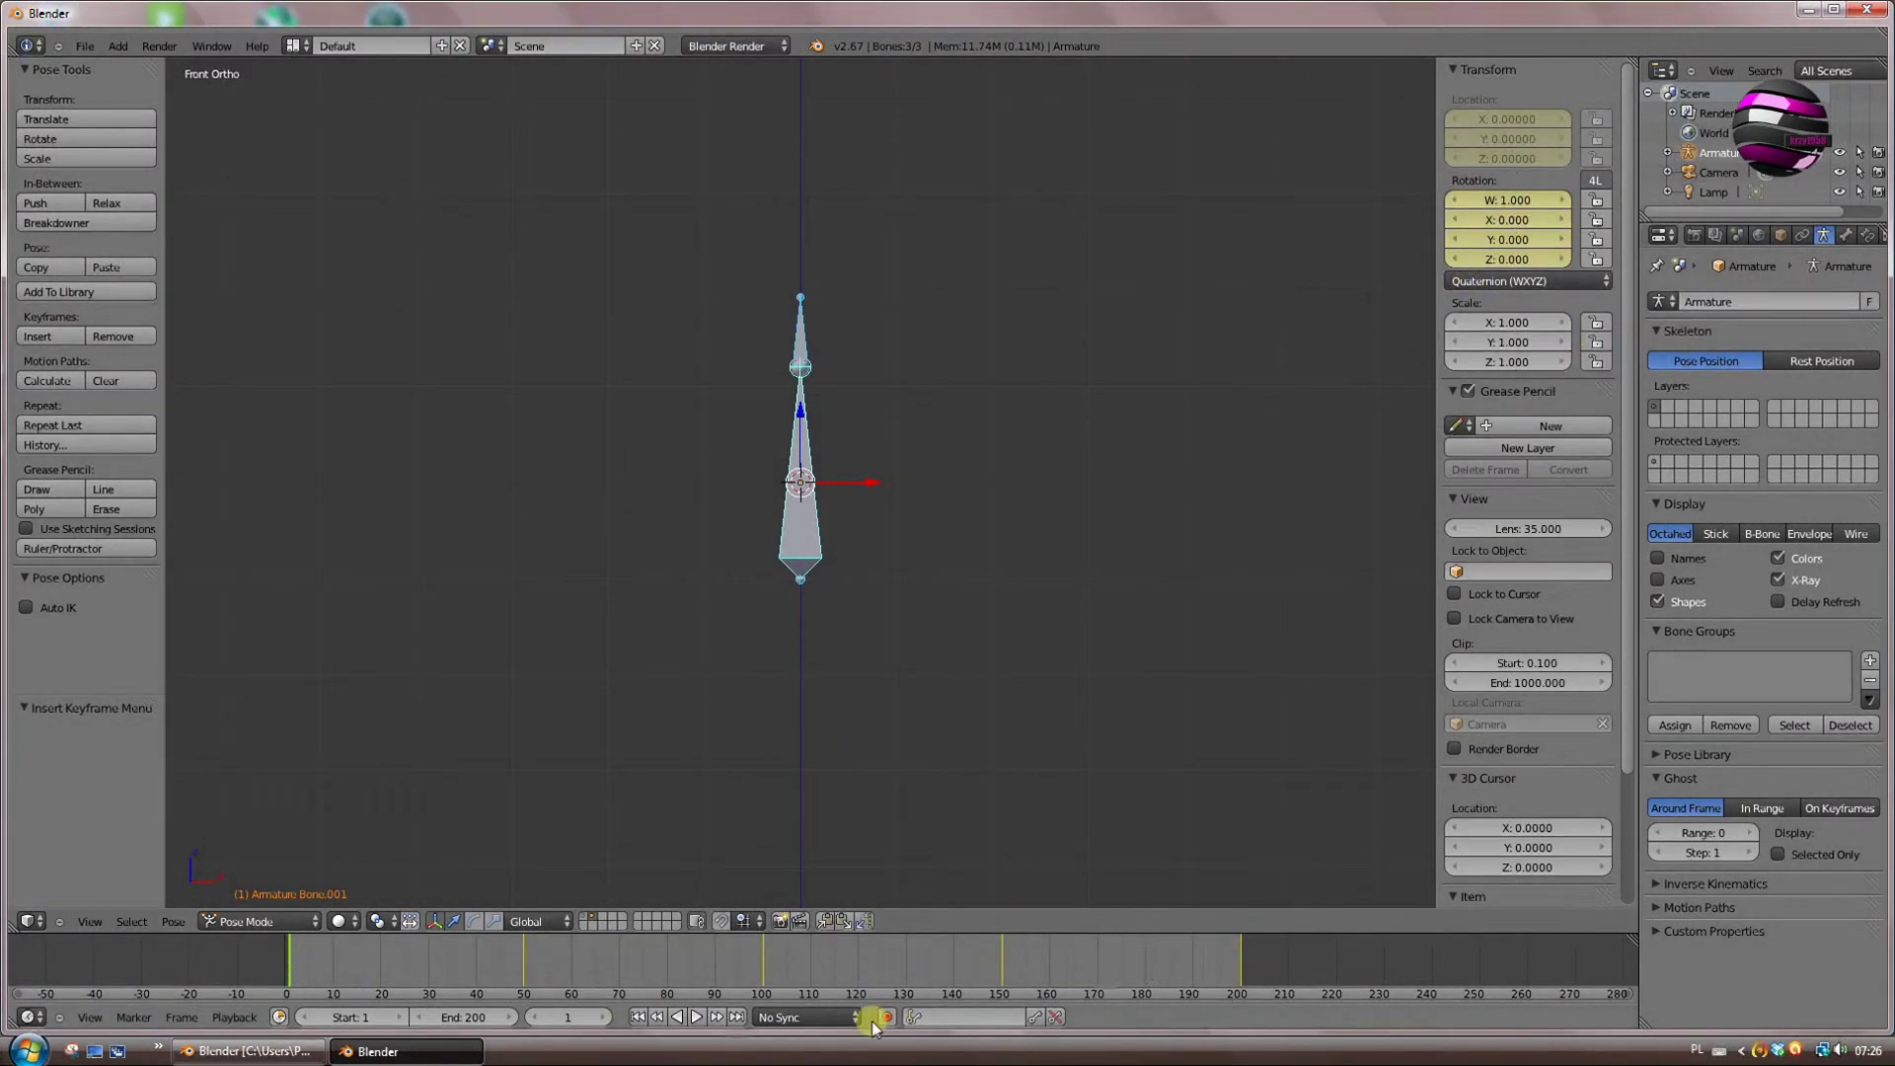
Step: Start looping playback of the bare two-bone armature animation over 200 frames
left_click(696, 1016)
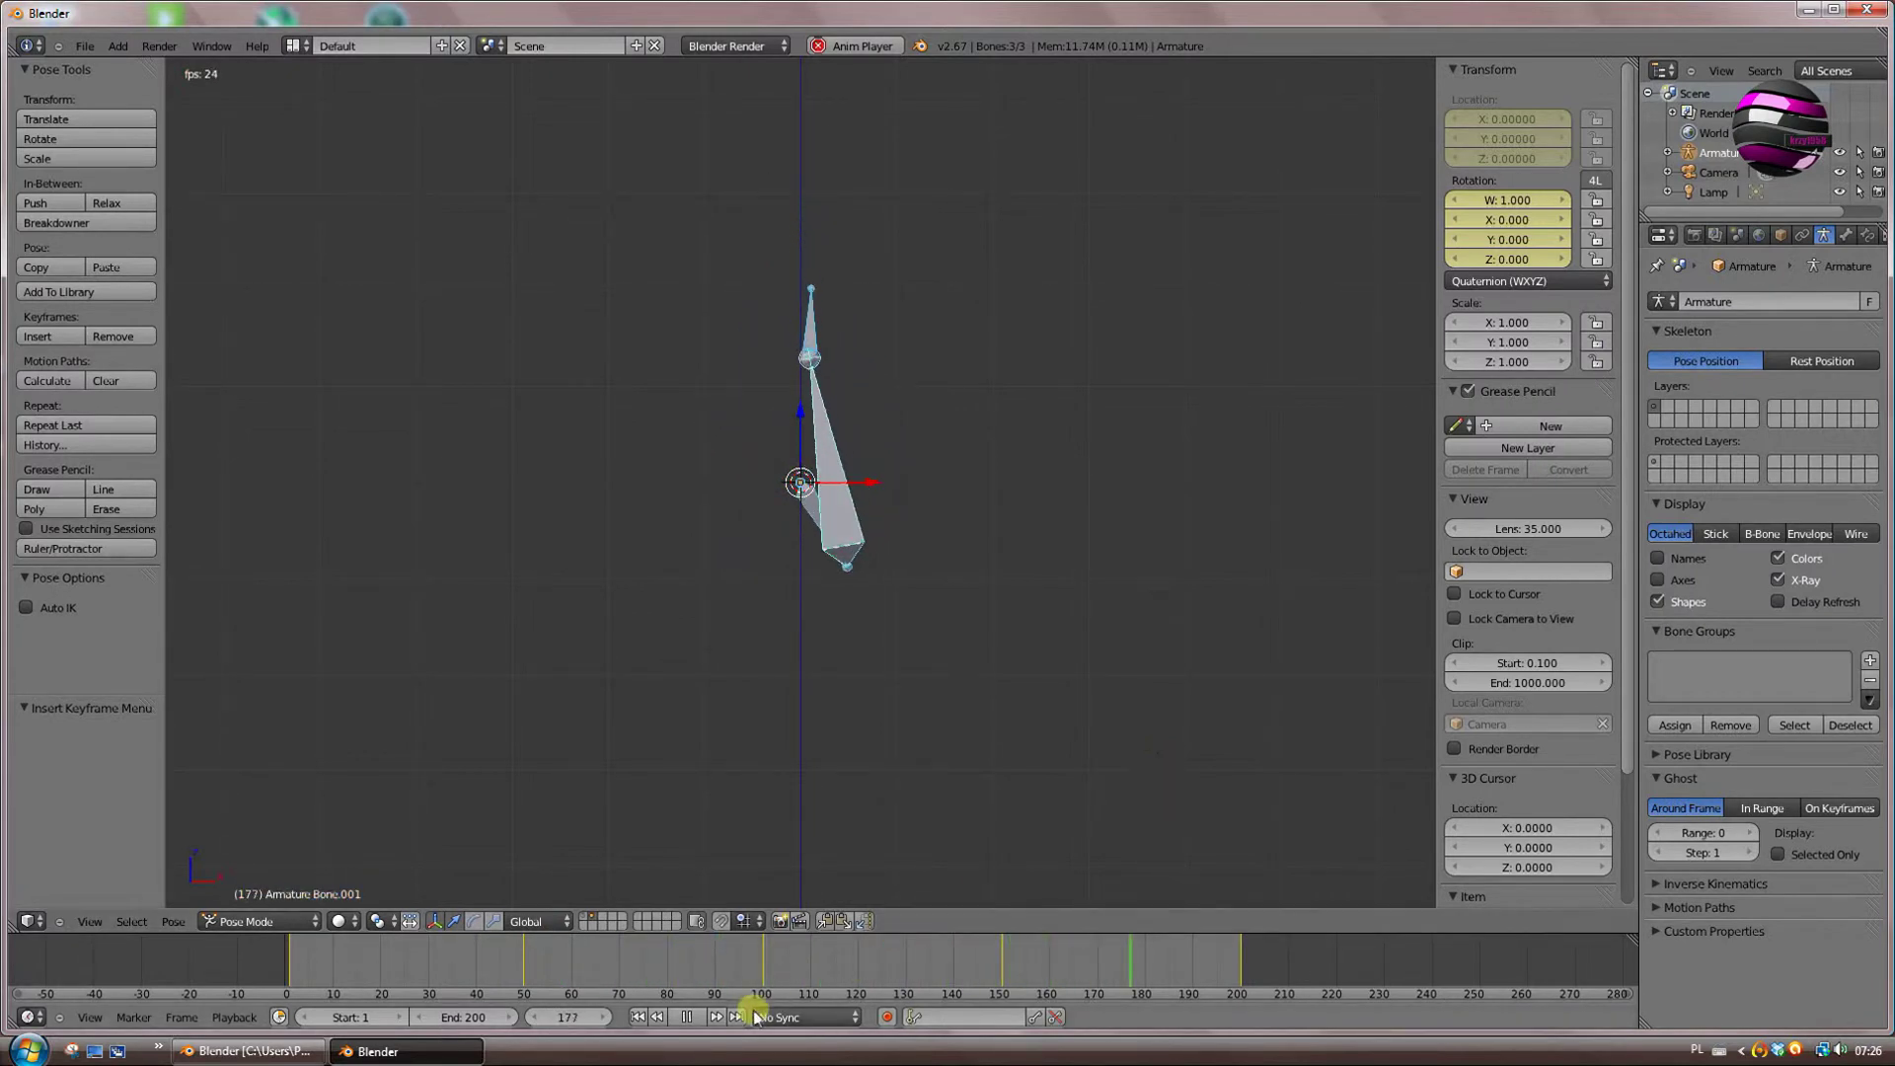
Step: Pause playback so the armature rests upright at frame 1
left_click(685, 1019)
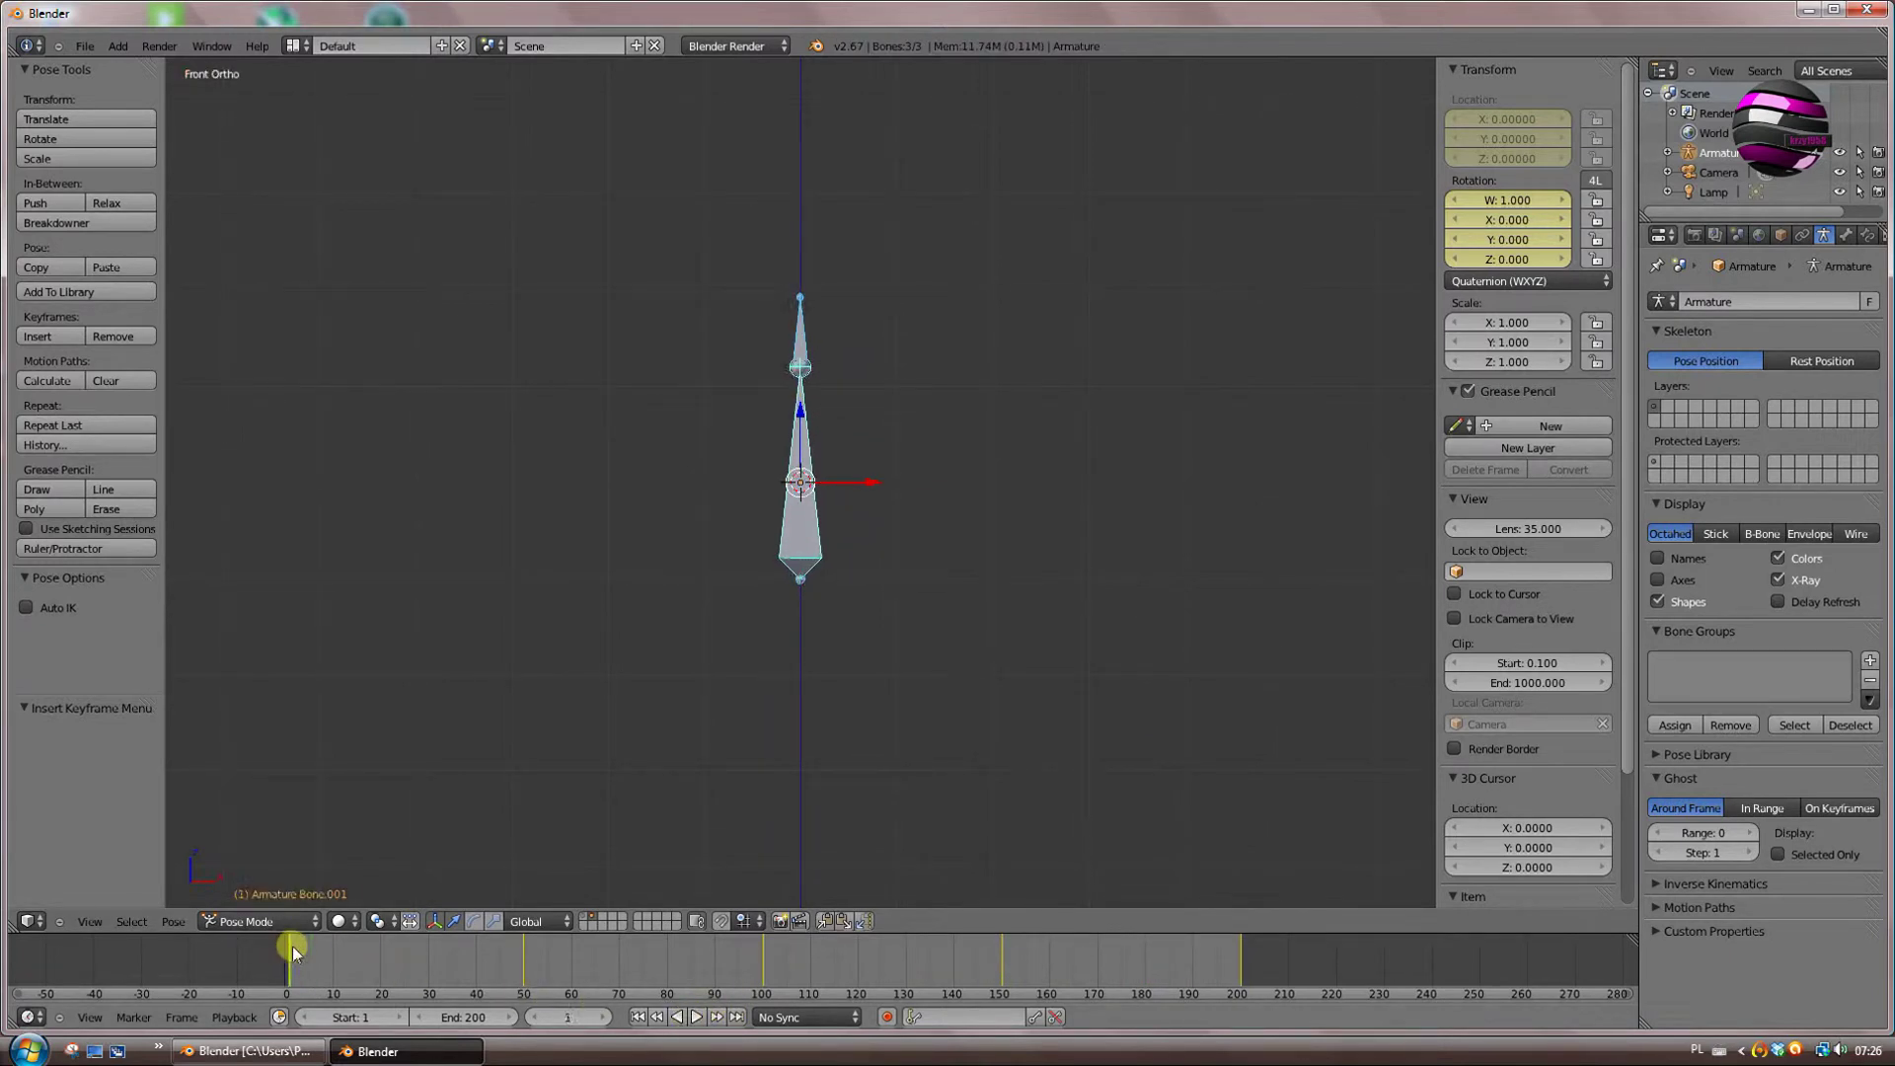
Step: Set the bone's Rotation Mode in the Transform panel to XYZ Euler
left_click(1494, 281)
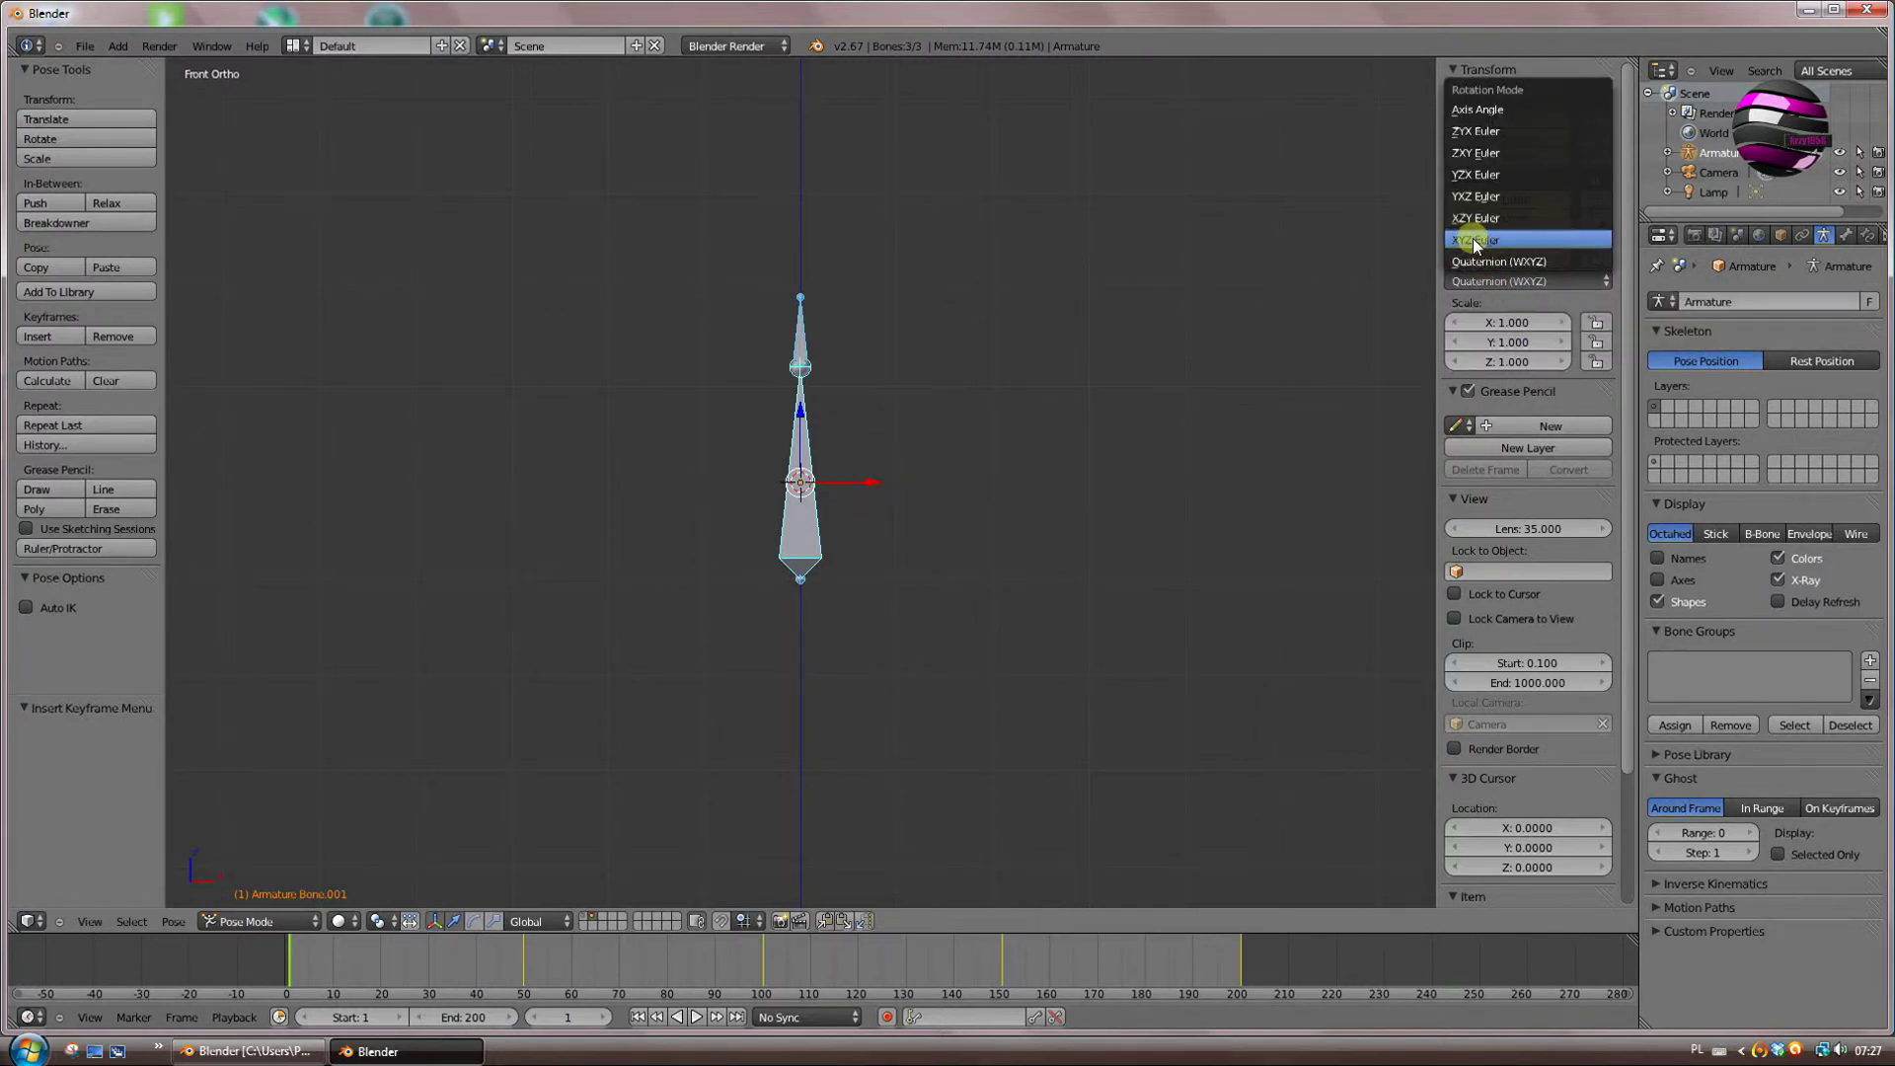
left_click(1473, 238)
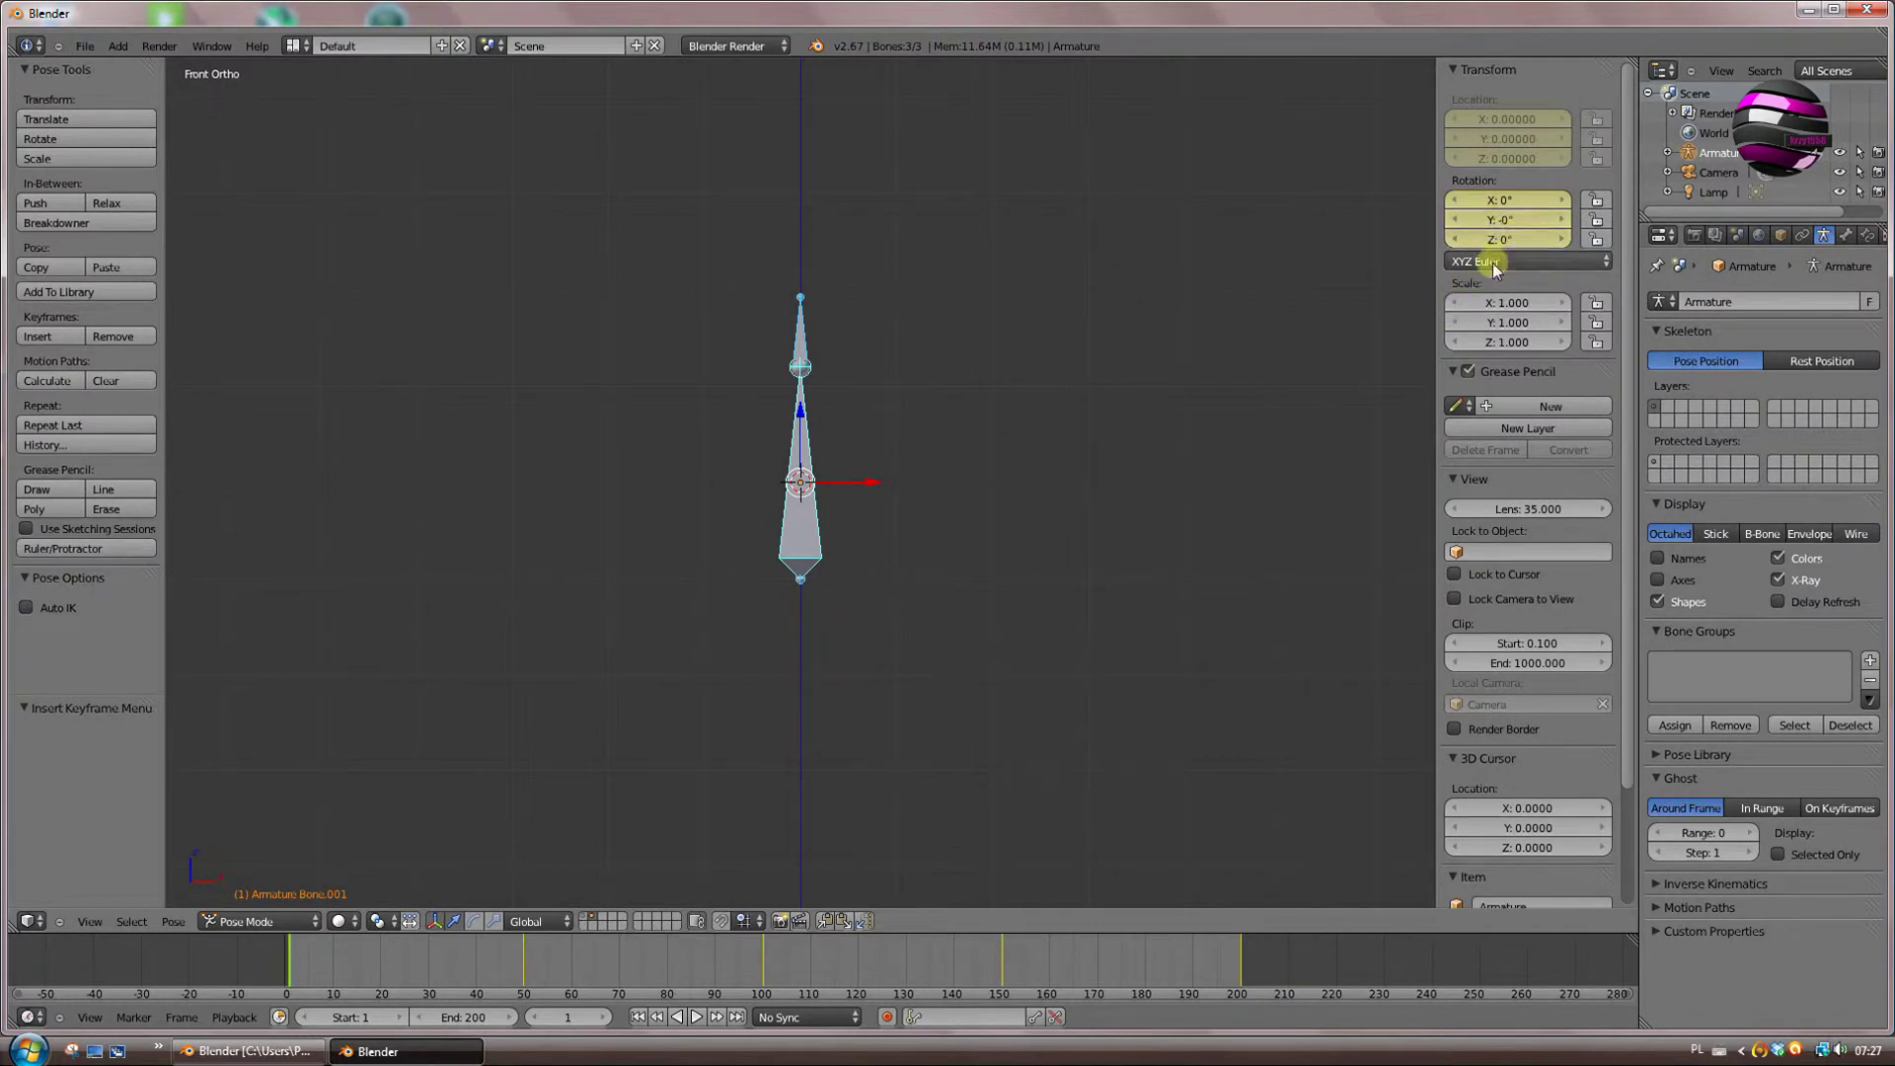
left_click(697, 1016)
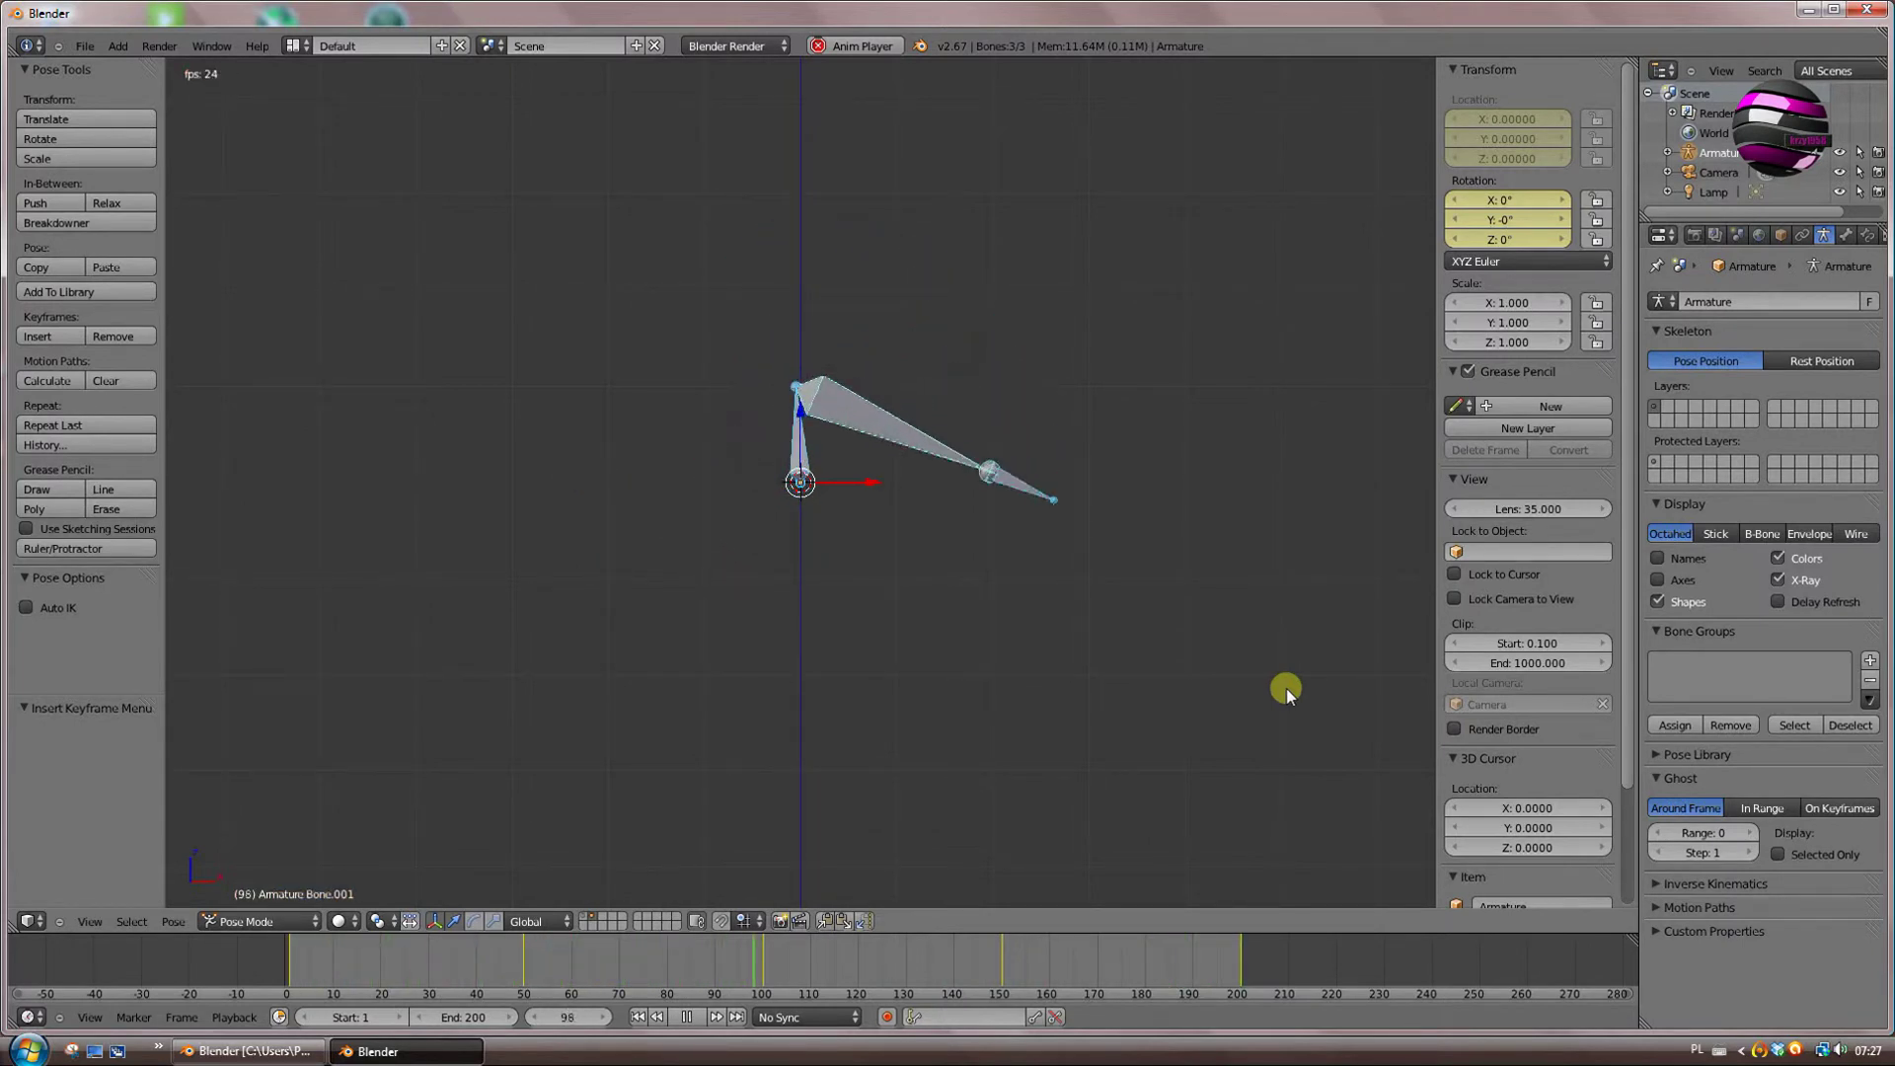
left_click(686, 1020)
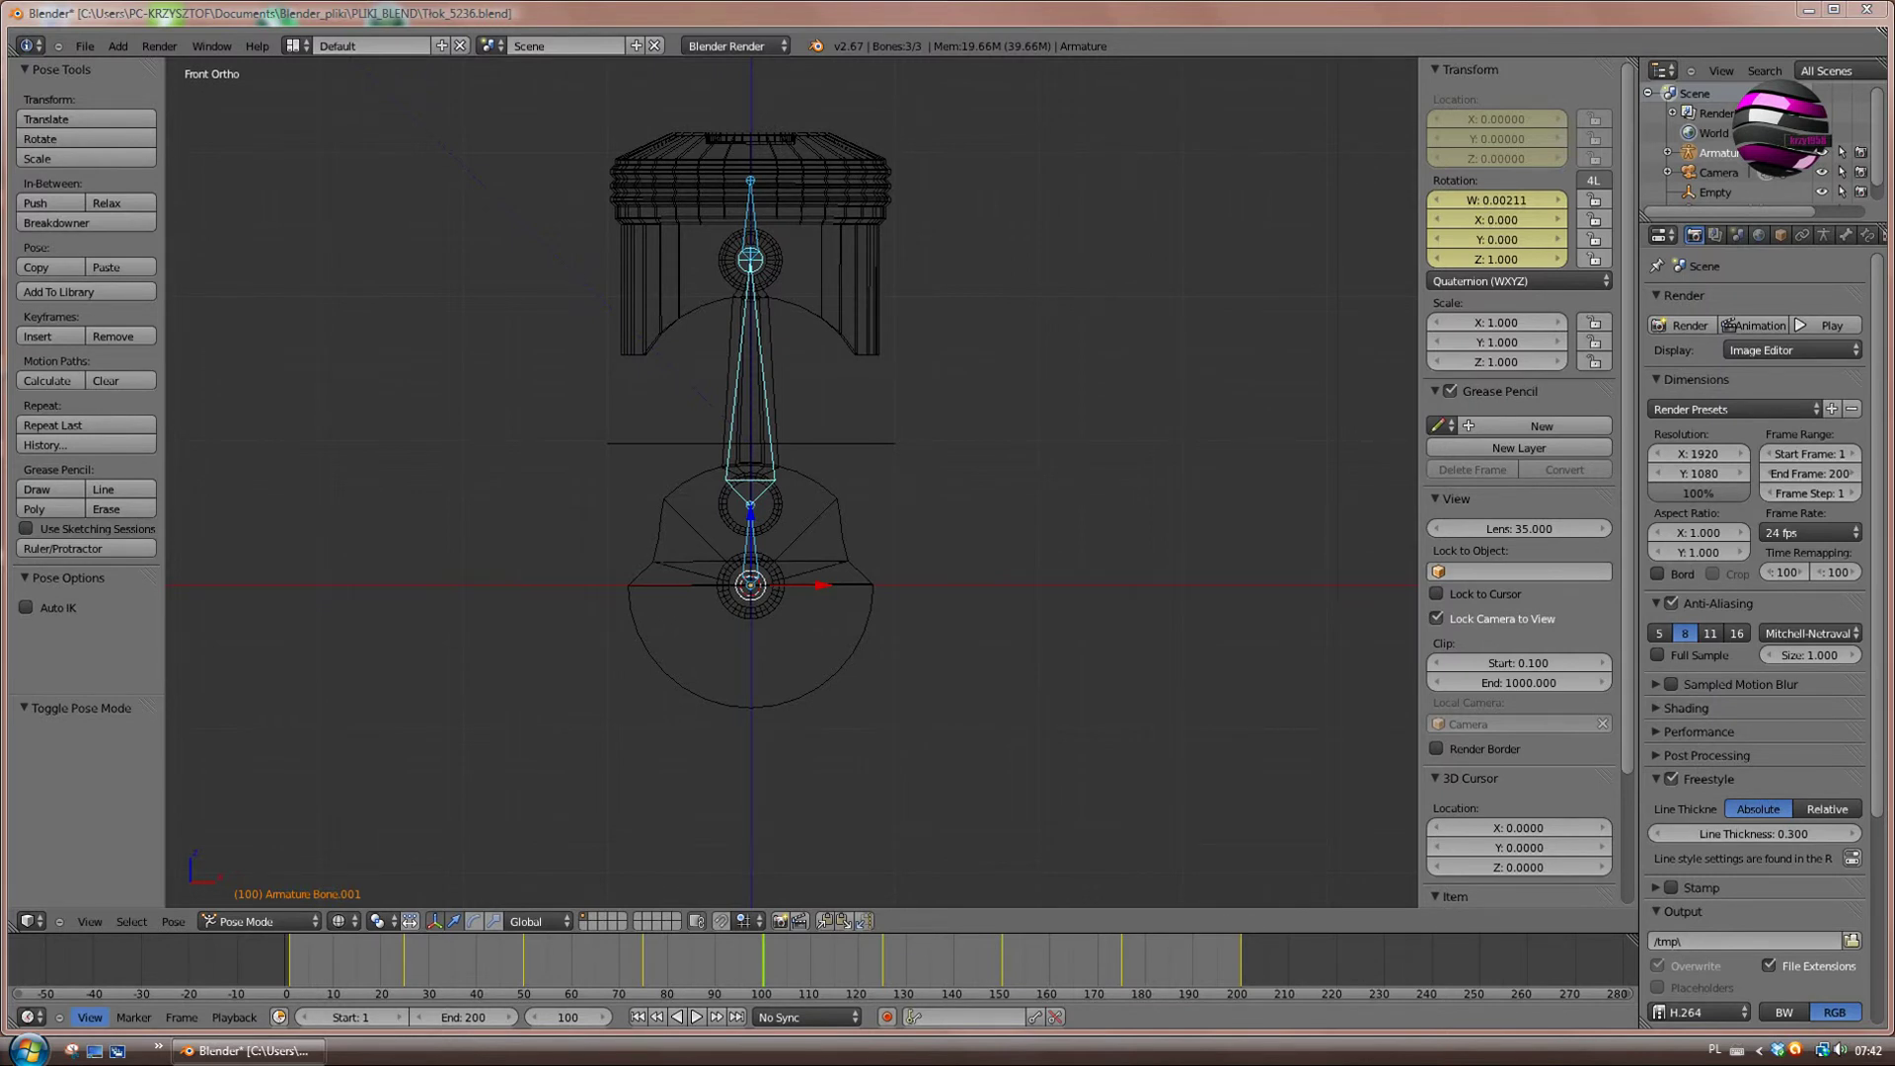
Step: Switch the viewport from Wireframe to Solid shading with Z
key("z")
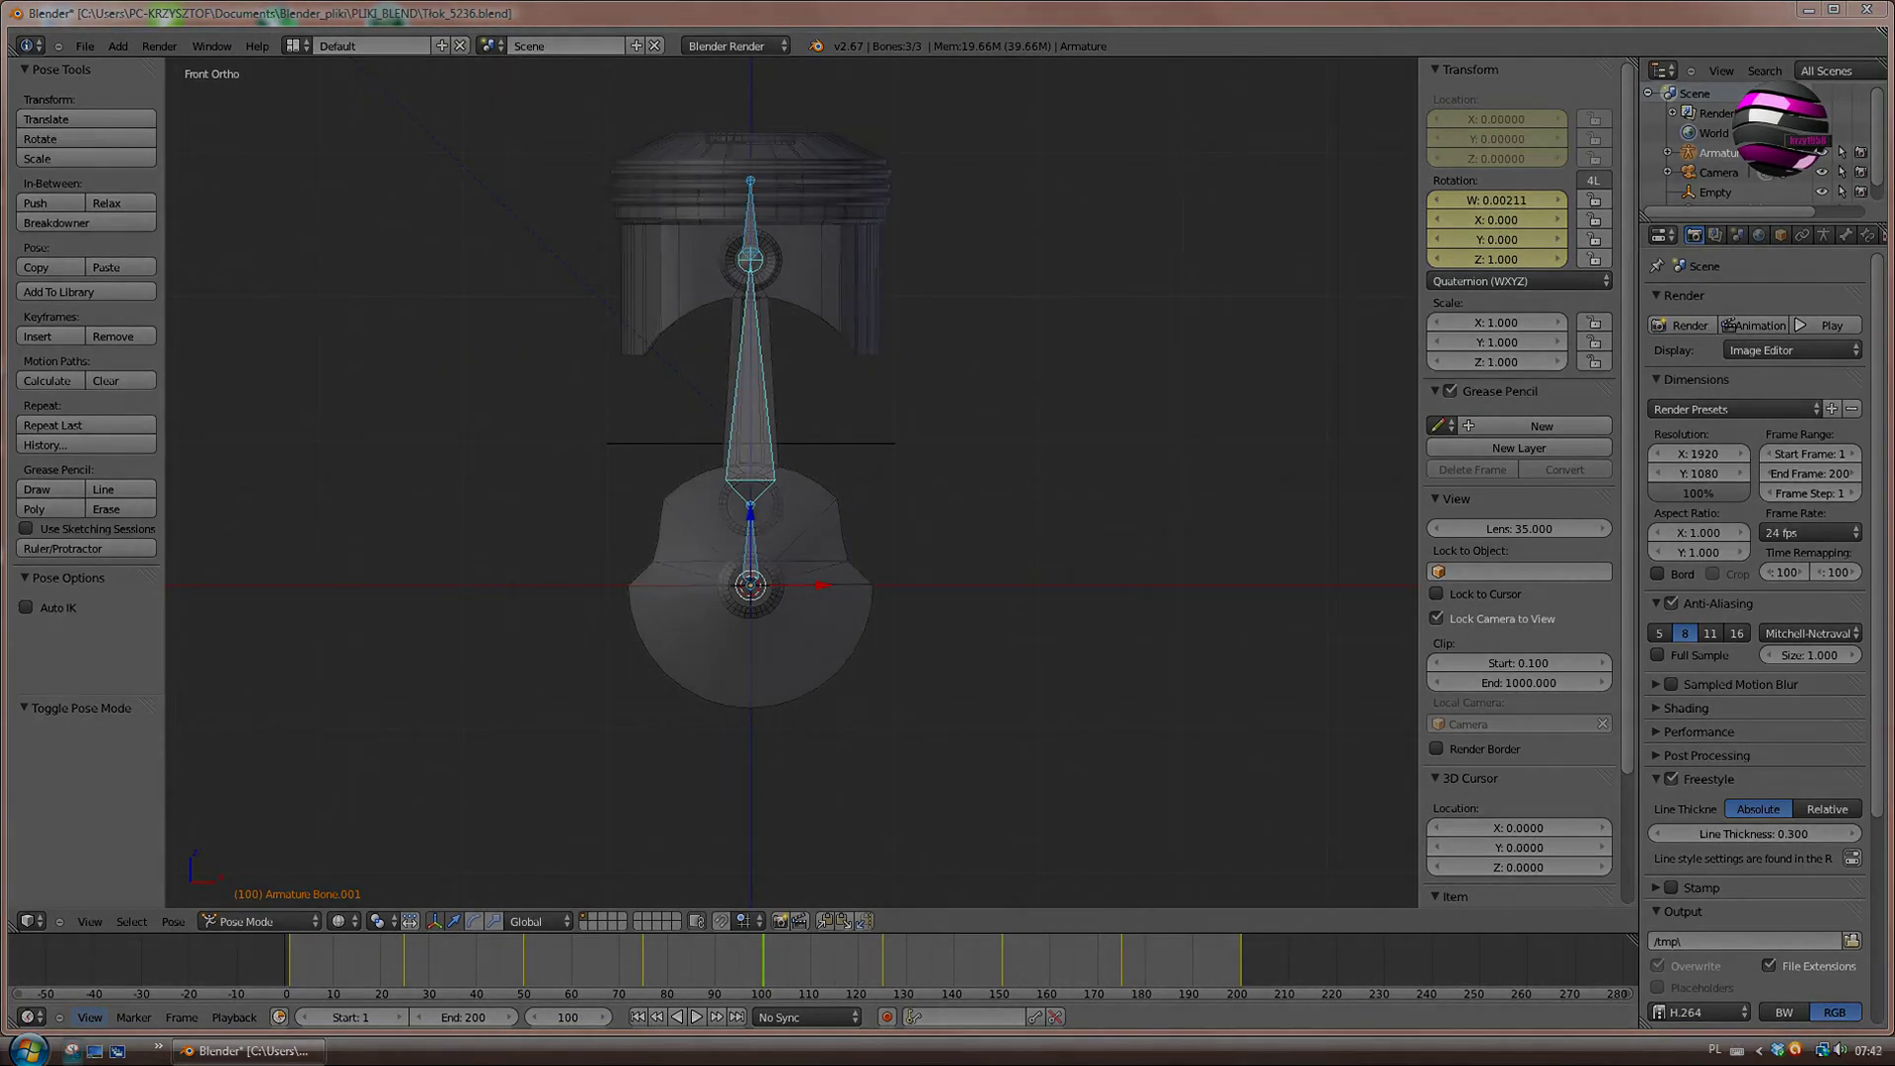